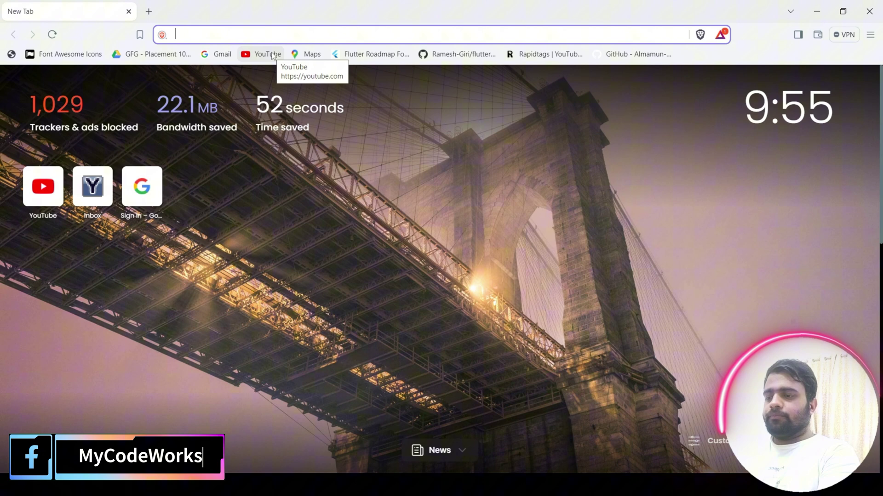
- Search 'urban vpn download' in Brave and open the UrbanVPN for Windows page
type("up")
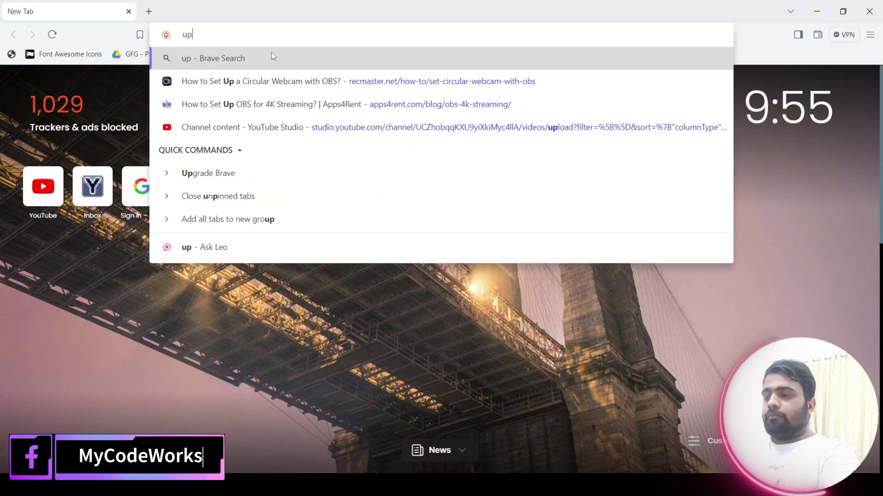
key("BackSpace")
type("rban ")
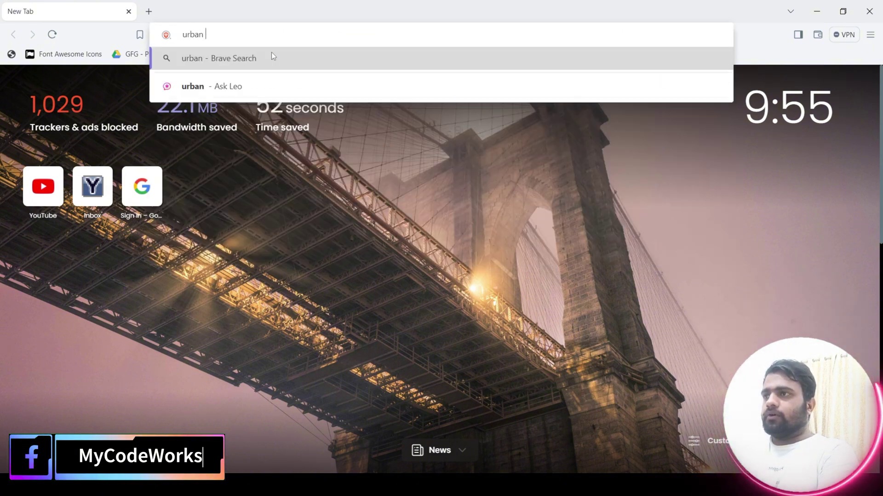
type("vpn fo")
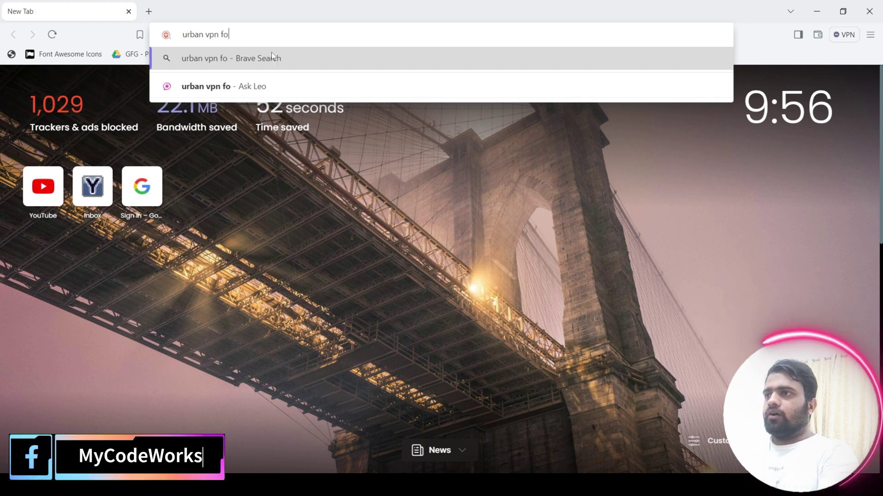
type("en")
type("down")
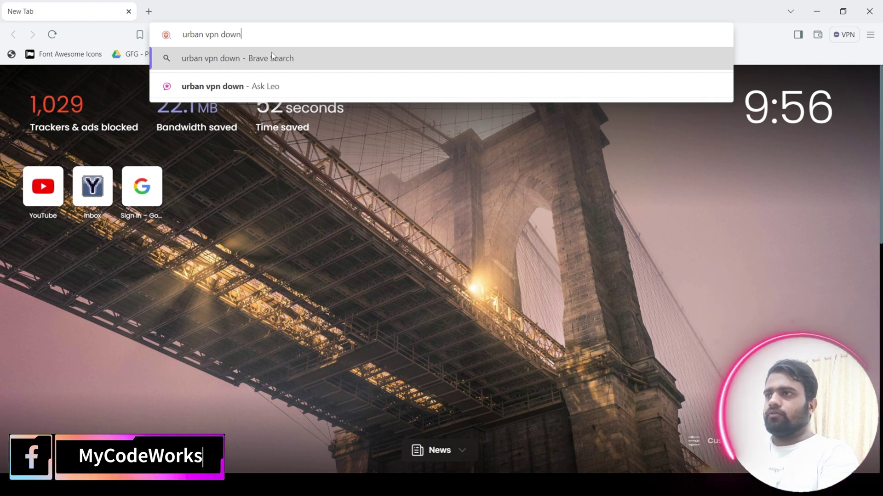
type("load")
key("Return")
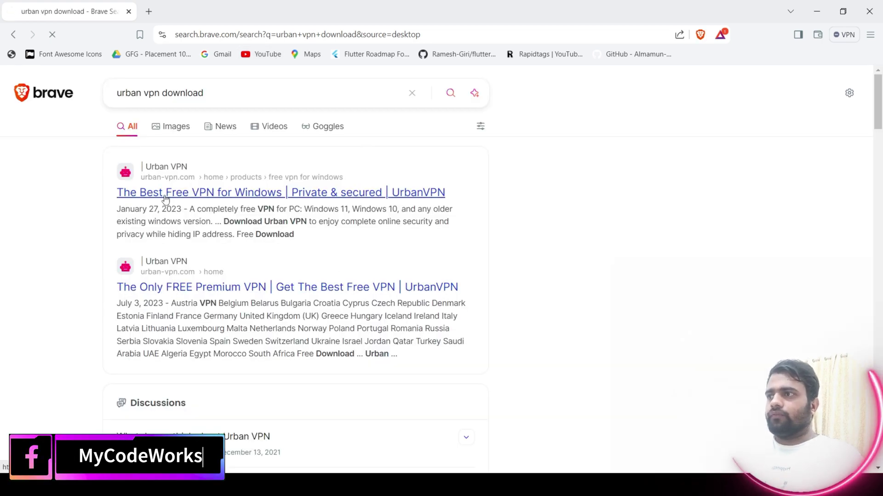
left_click(165, 196)
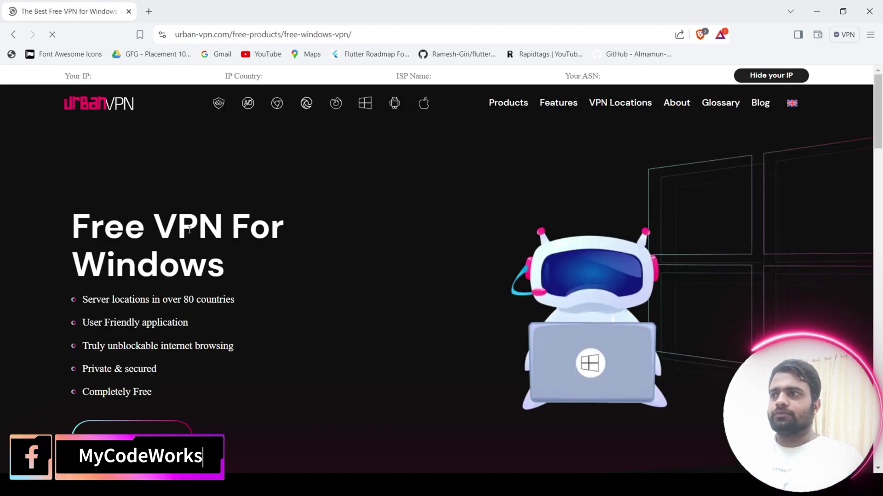
- Download and save the 30.0 MB UrbanVPN.exe installer, decline notifications, and run it
left_click(133, 434)
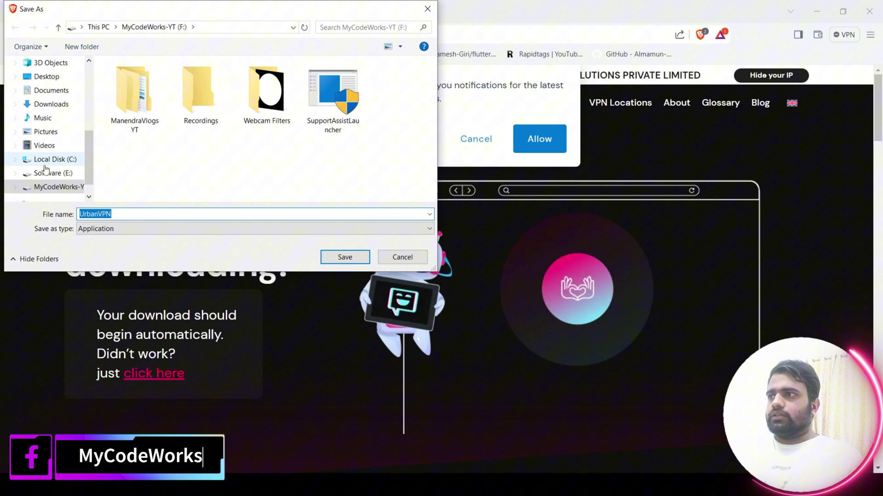
left_click(323, 259)
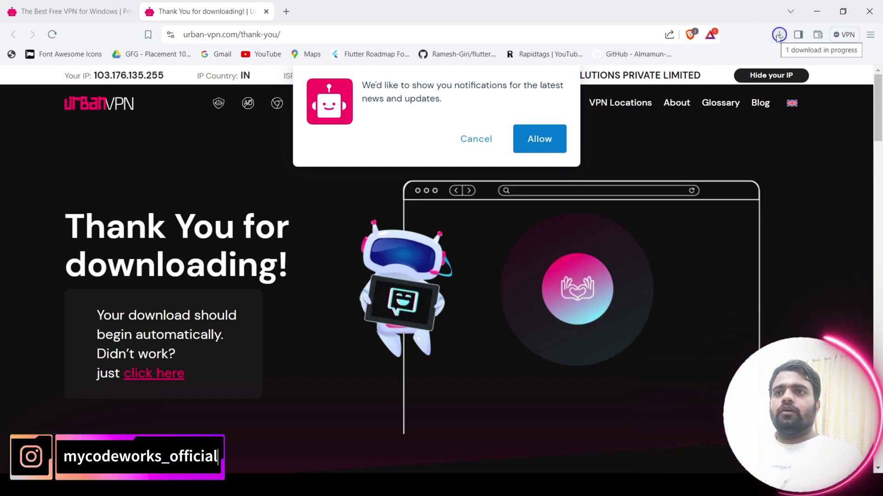
left_click(778, 36)
mouse_move(693, 87)
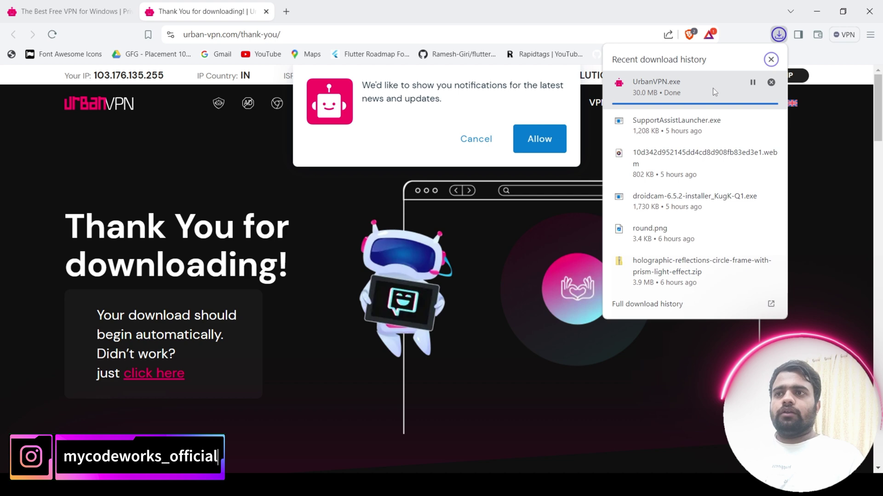
left_click(299, 227)
left_click(489, 146)
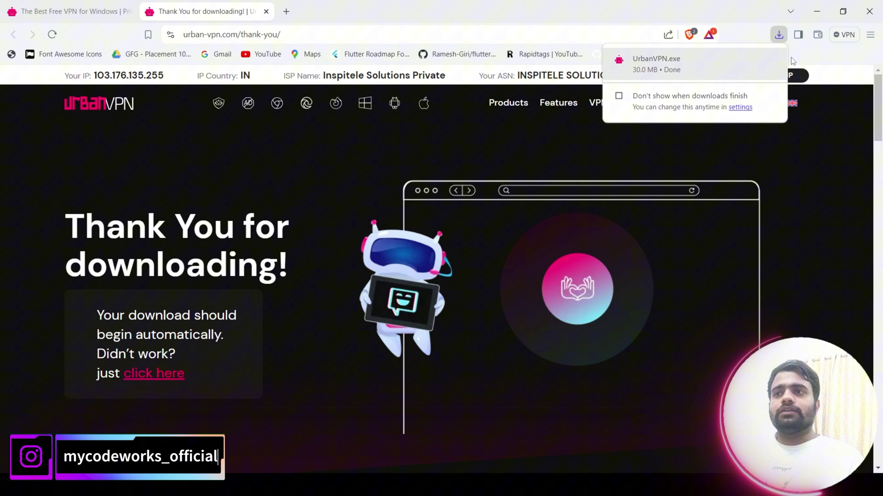
left_click(689, 64)
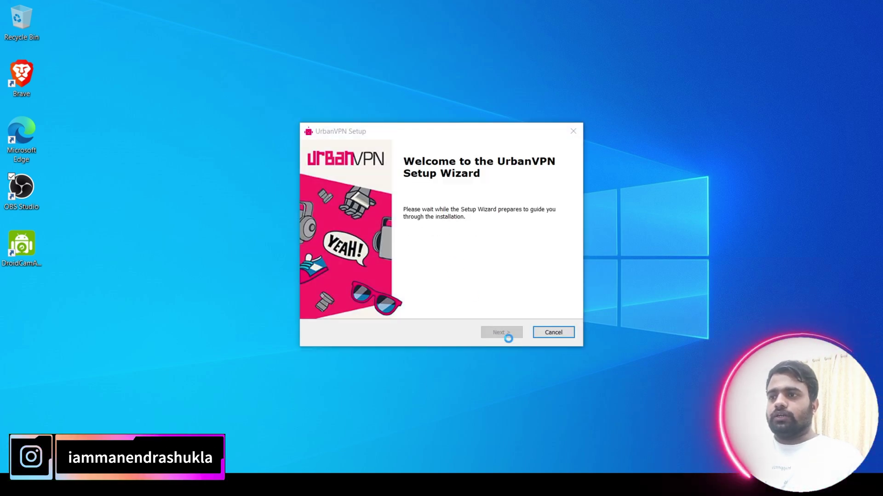
- Install UrbanVPN with the TAP driver and Terms of Use accepted, finishing with Launch UrbanVPN
left_click(506, 334)
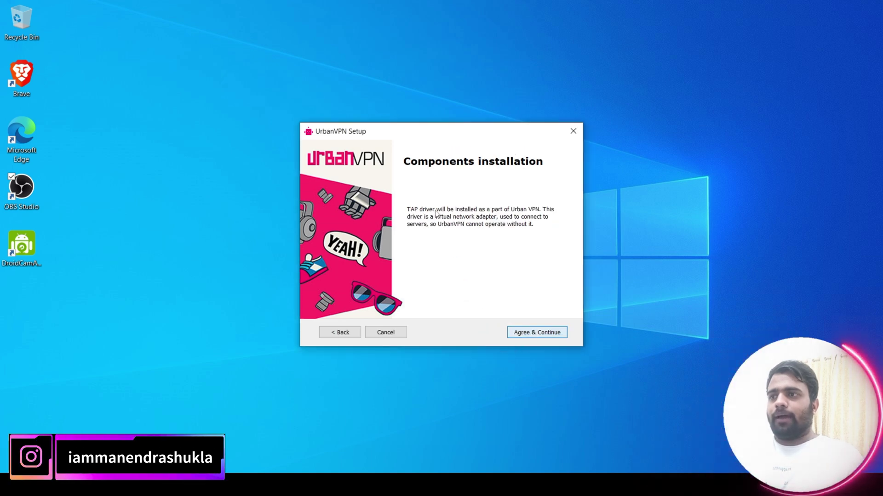
key("Return")
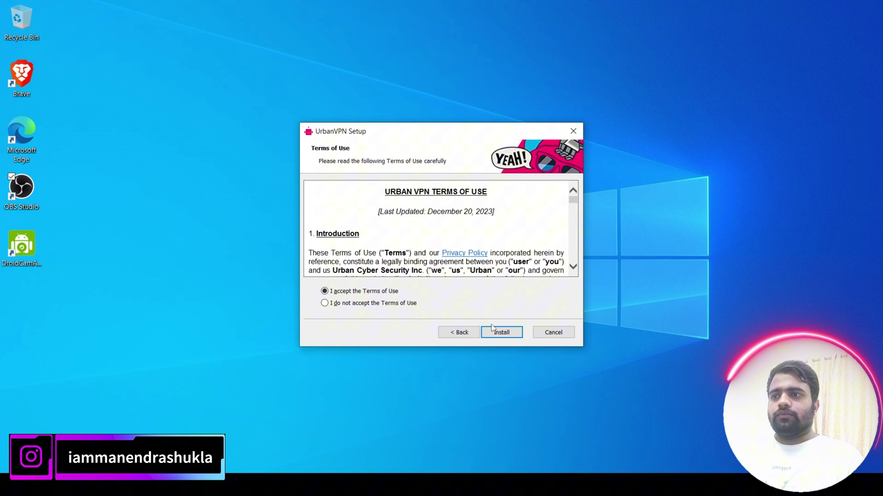
key("Return")
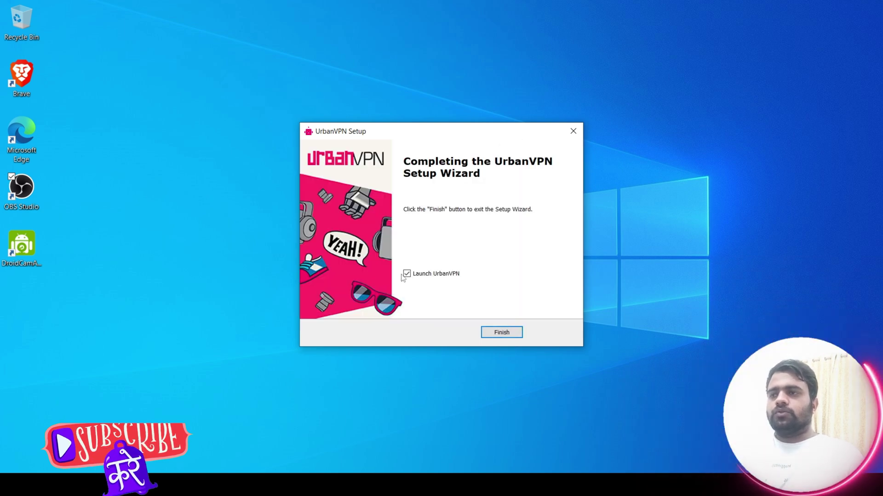
left_click(494, 333)
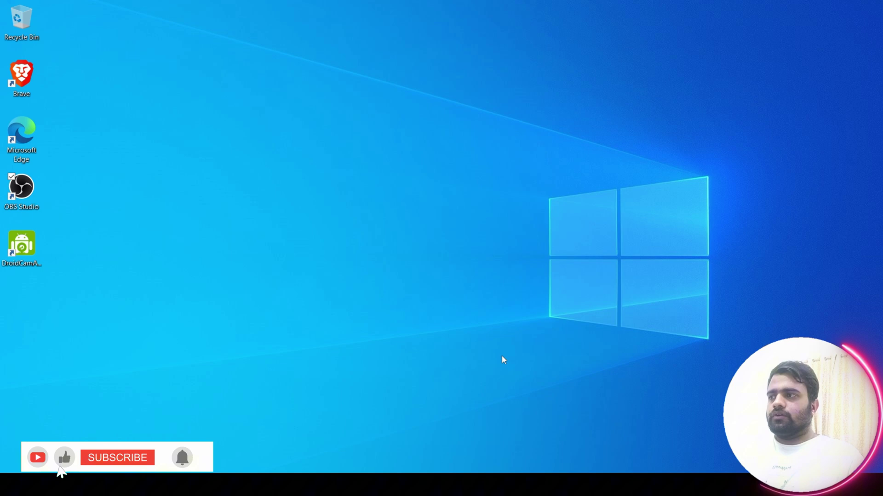
- Bring up the UrbanVPN app window from its hidden notification area icon
left_click(713, 485)
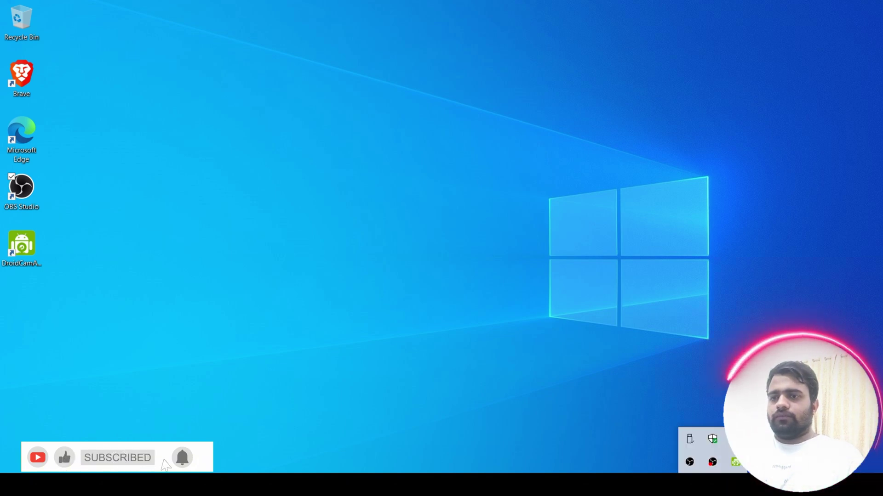
left_click(690, 462)
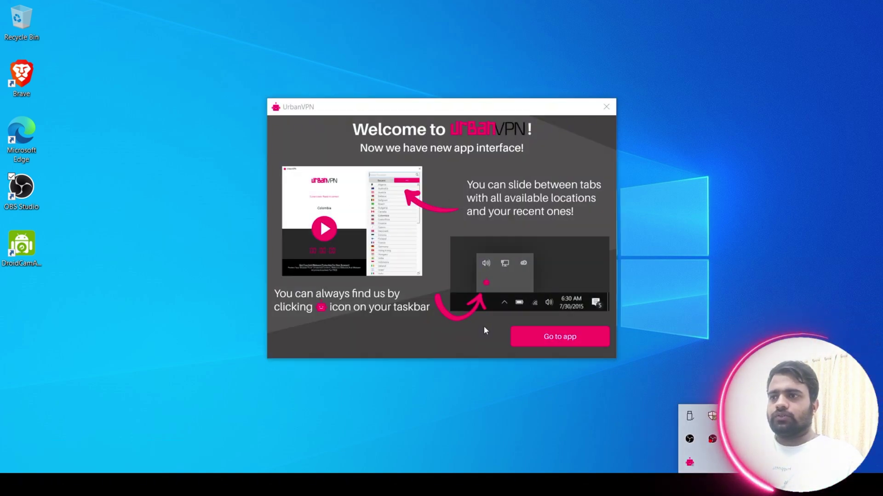
left_click(546, 340)
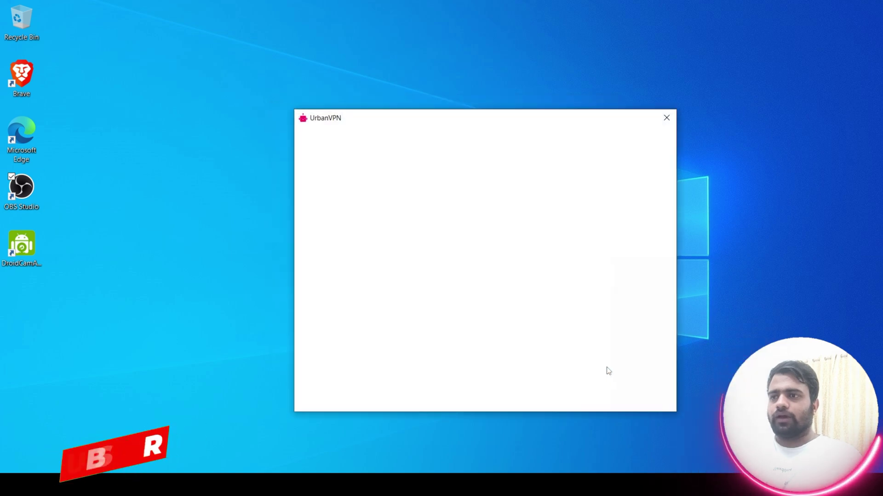
- Scroll through the All locations country list down to its end
scroll(570, 244, "down", 6)
scroll(579, 244, "down", 5)
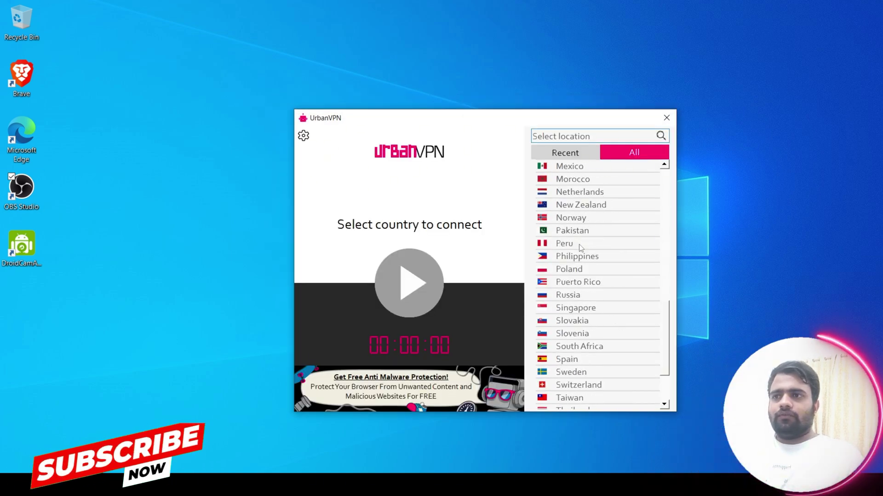
scroll(579, 252, "down", 2)
scroll(561, 289, "up", 6)
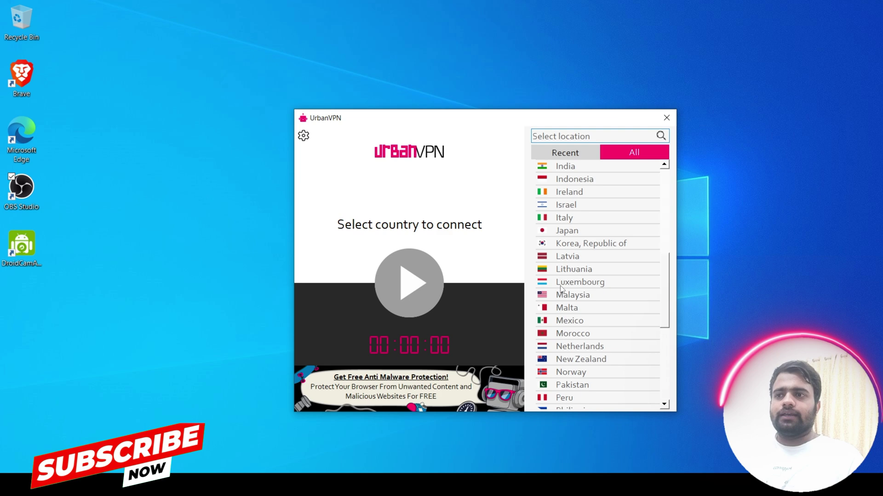
scroll(561, 289, "up", 6)
scroll(561, 288, "up", 1)
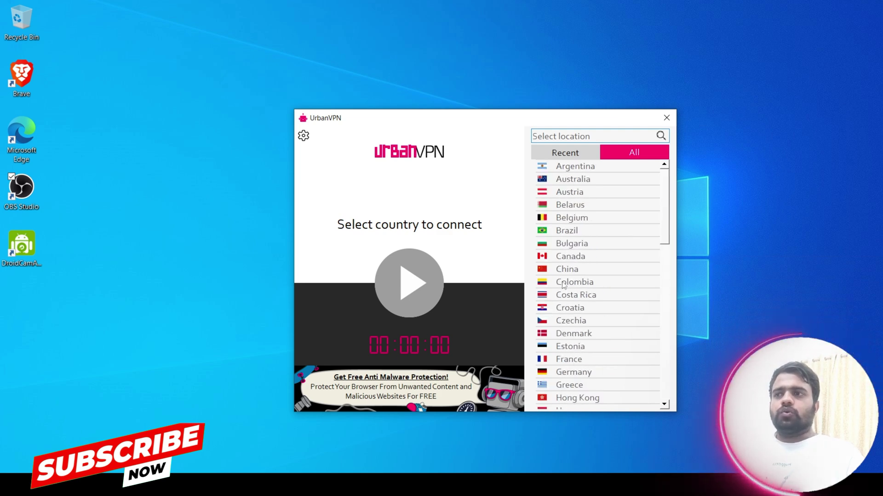
scroll(554, 260, "down", 2)
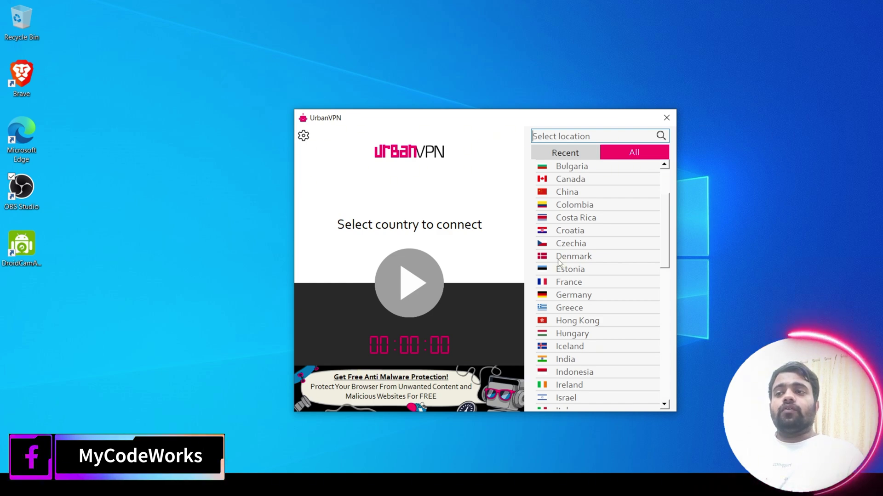
scroll(559, 262, "up", 2)
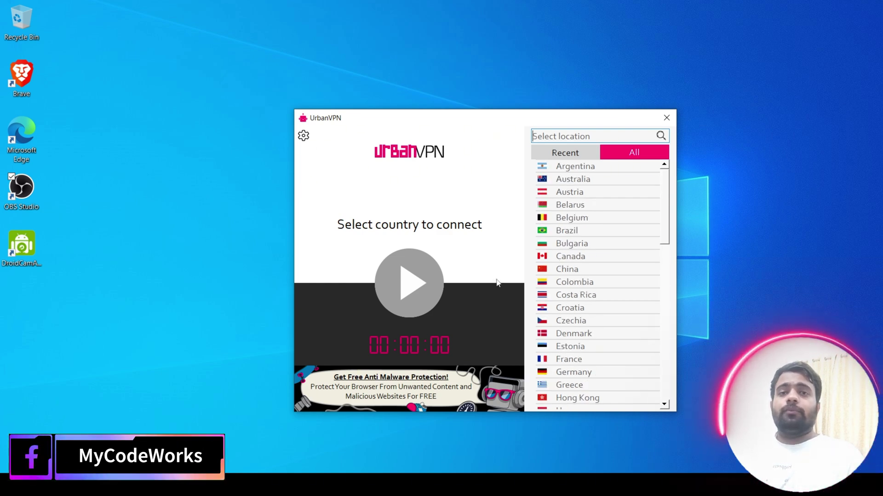
scroll(551, 250, "down", 3)
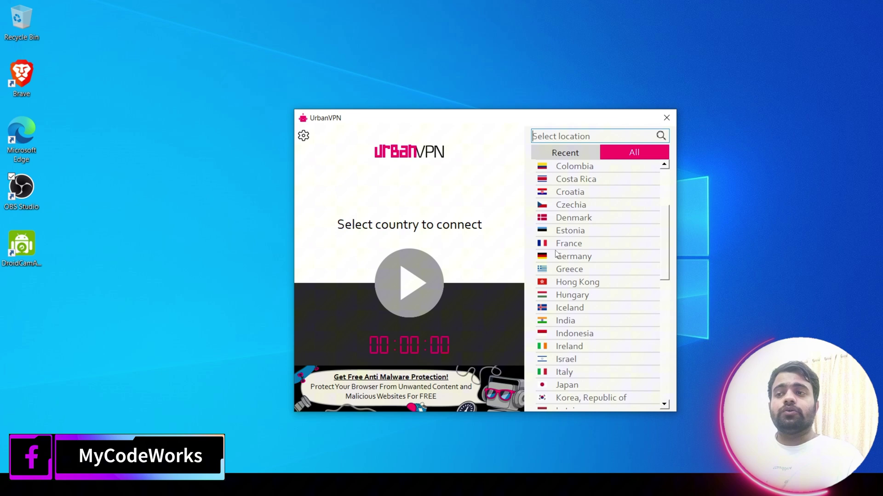
scroll(554, 253, "down", 2)
scroll(556, 258, "down", 1)
scroll(559, 261, "down", 2)
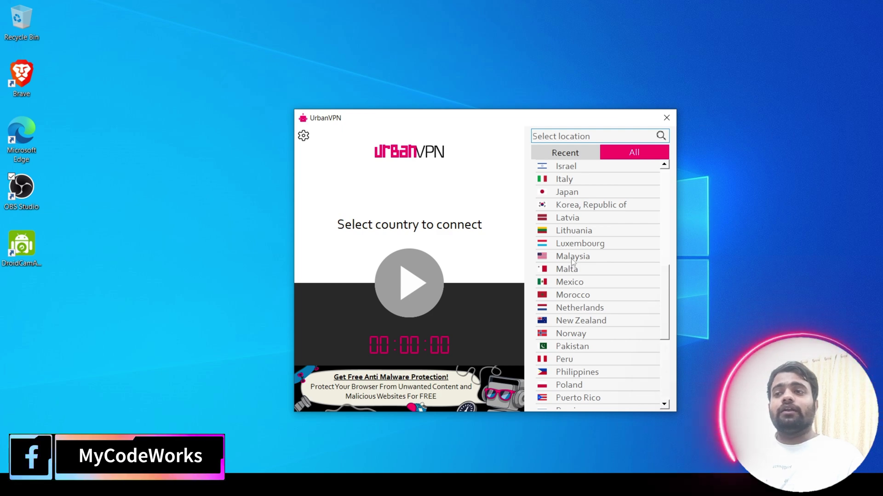
scroll(574, 259, "down", 3)
scroll(573, 258, "down", 1)
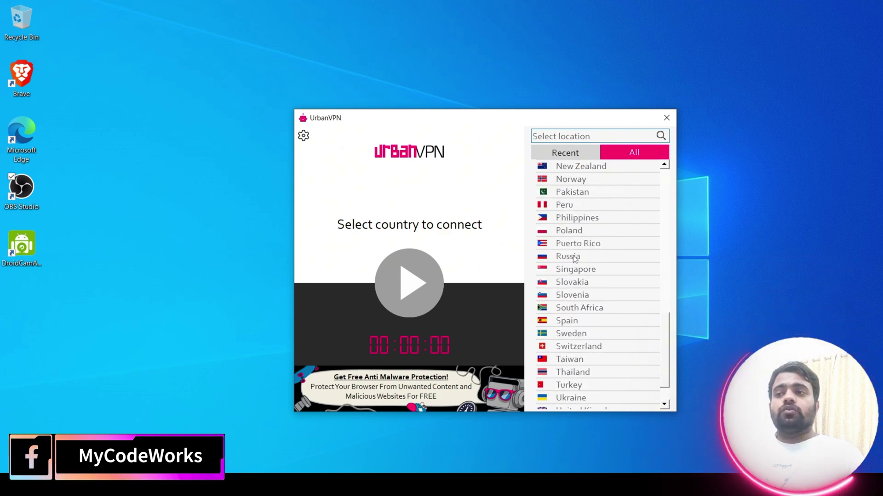
scroll(557, 271, "down", 1)
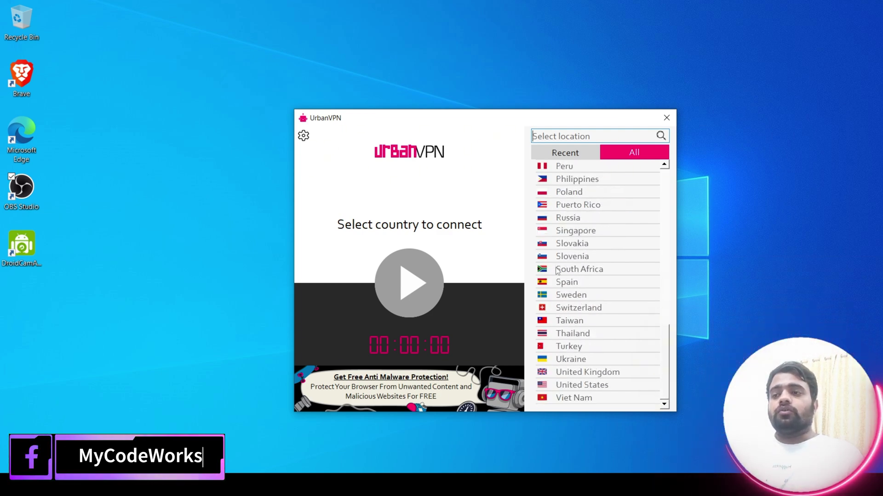
- Select Singapore and start connecting, then switch back to the Brave browser
left_click(572, 236)
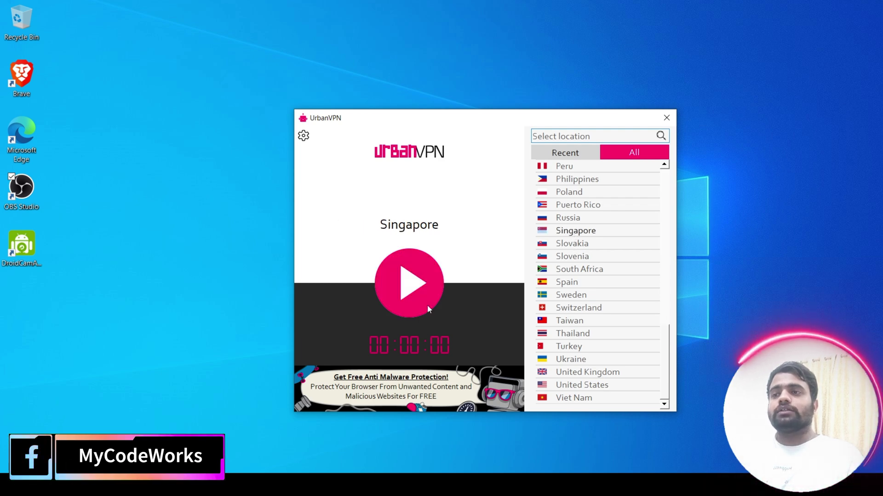
left_click(425, 306)
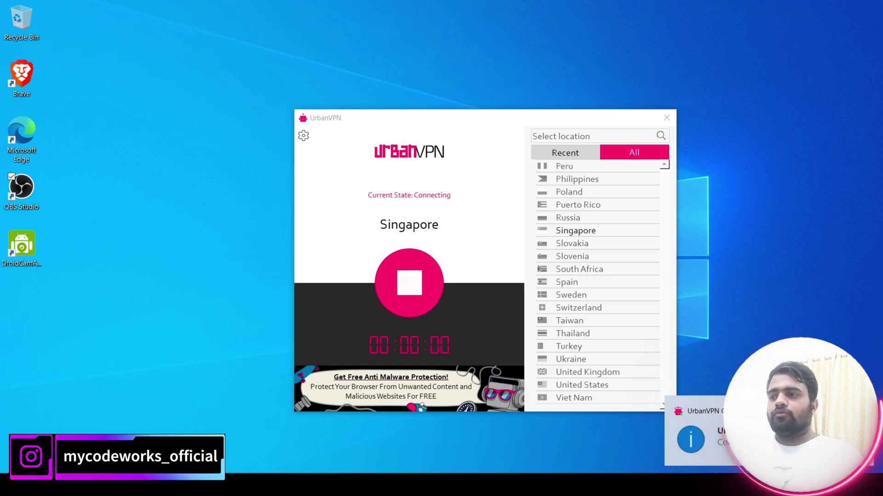
key("alt+Tab")
- Search 'myip address' in a new tab and open the whatismyipaddress.com result
left_click(286, 11)
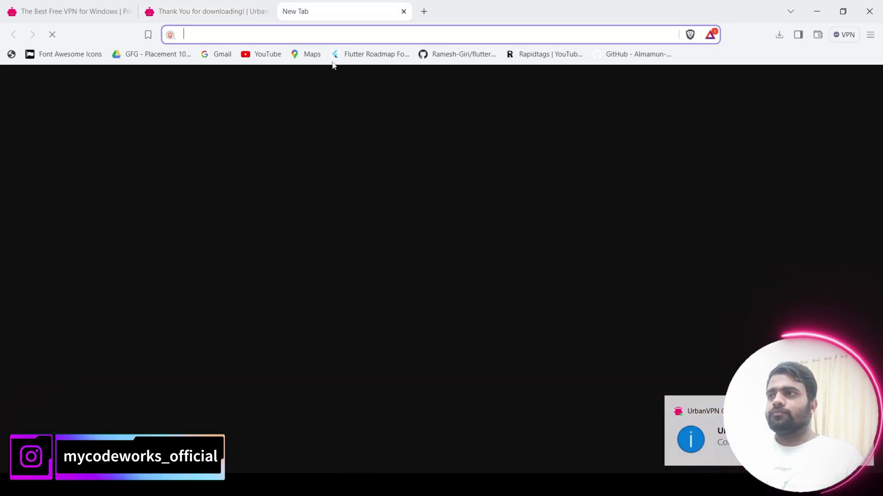
type("myip")
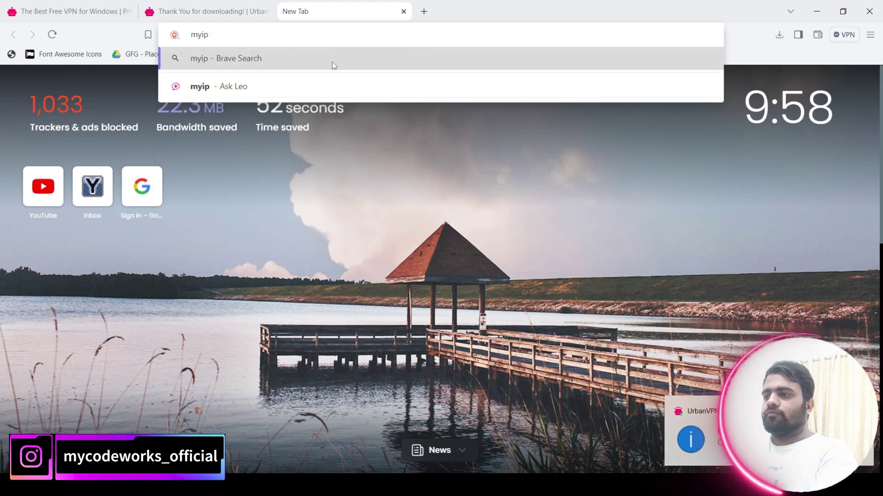
type(" address")
key("Return")
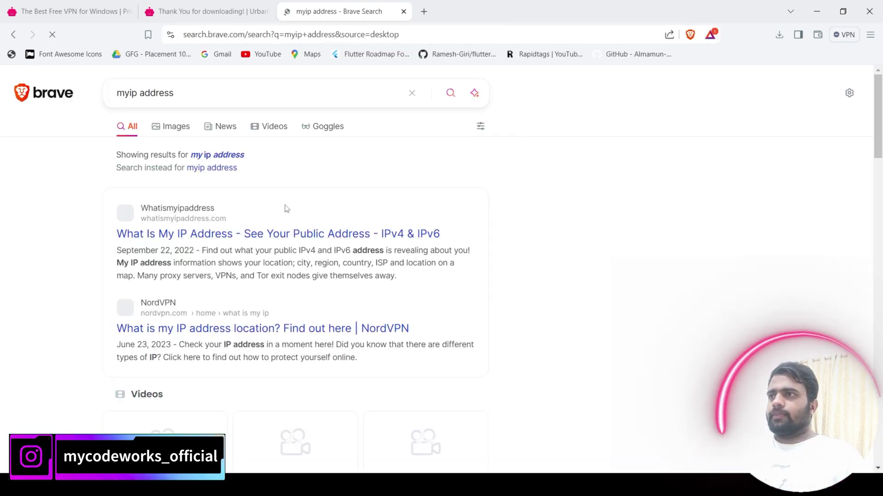
left_click(383, 267)
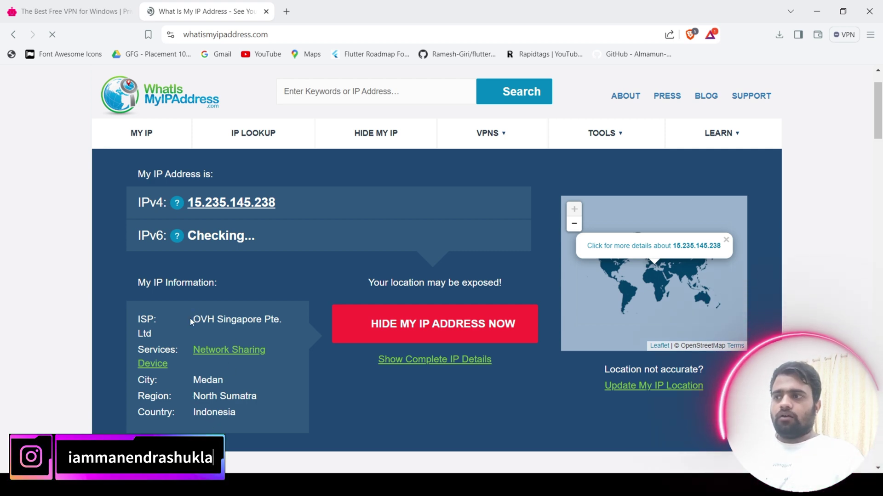
- Highlight the ISP value 'OVH Singapore Pte.' on the WhatIsMyIPAddress page
left_click_drag(190, 319, 280, 320)
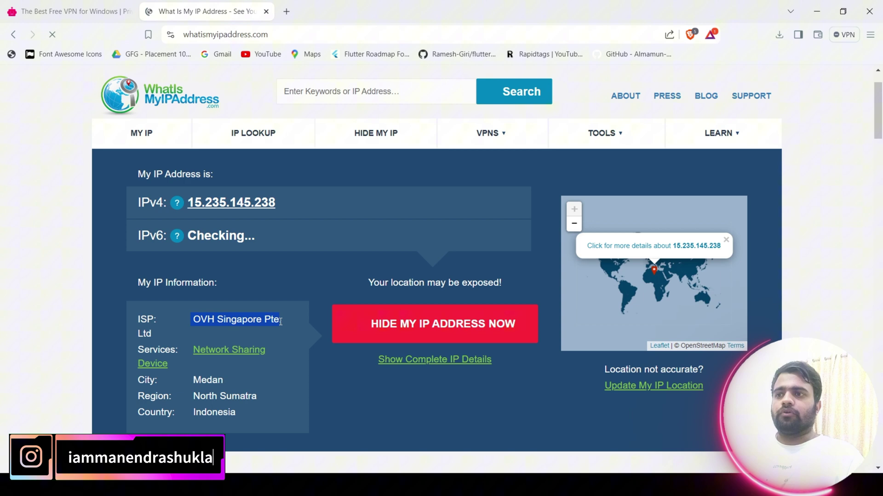